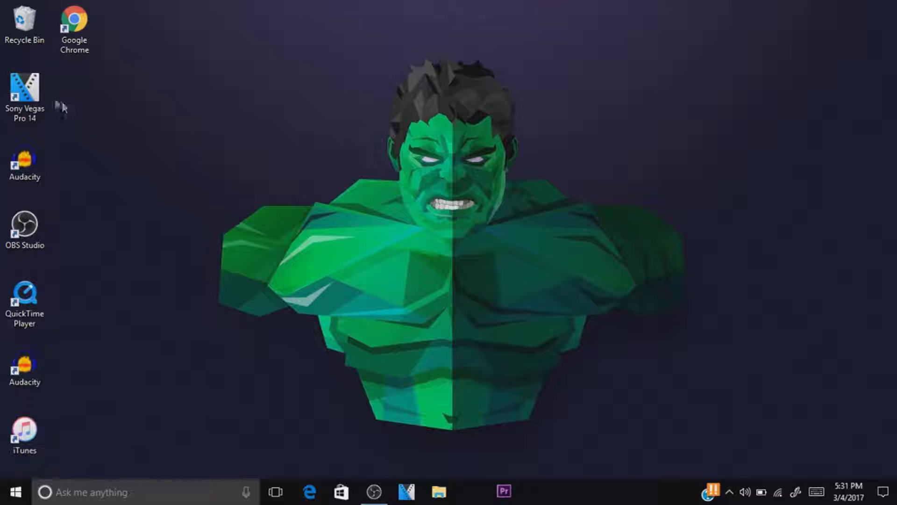
Move the Sony Vegas Pro 14 desktop shortcut toward the middle of the desktop
{"action": "left_click", "coordinate": [26, 91]}
{"action": "left_click_drag", "start_coordinate": [26, 91], "coordinate": [527, 252]}
{"action": "left_click_drag", "start_coordinate": [461, 198], "coordinate": [200, 170]}
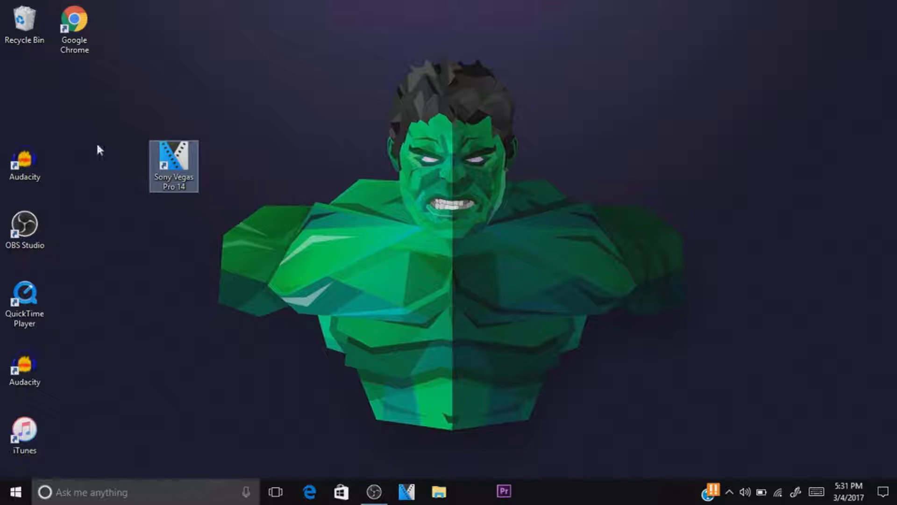
Search the Start menu for 'su', then close the search results
{"action": "left_click", "coordinate": [17, 495]}
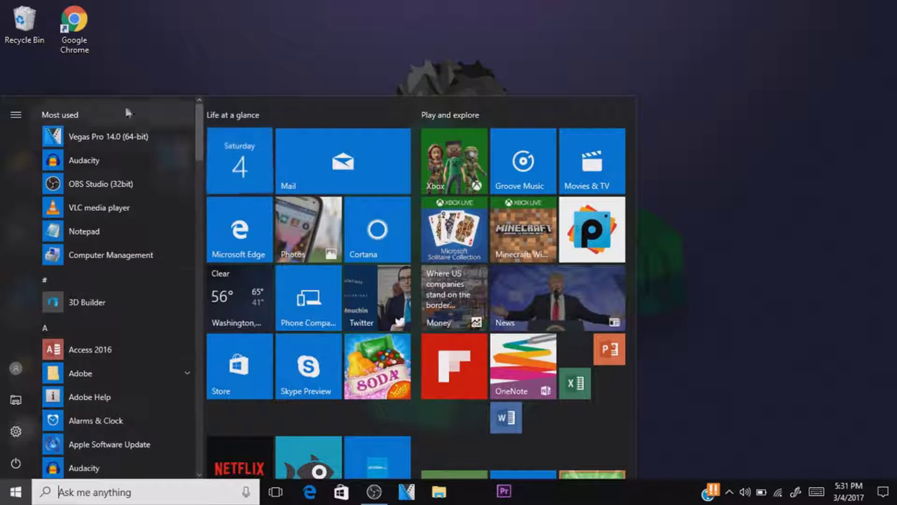
{"action": "left_click", "coordinate": [107, 498]}
{"action": "type", "text": "s"}
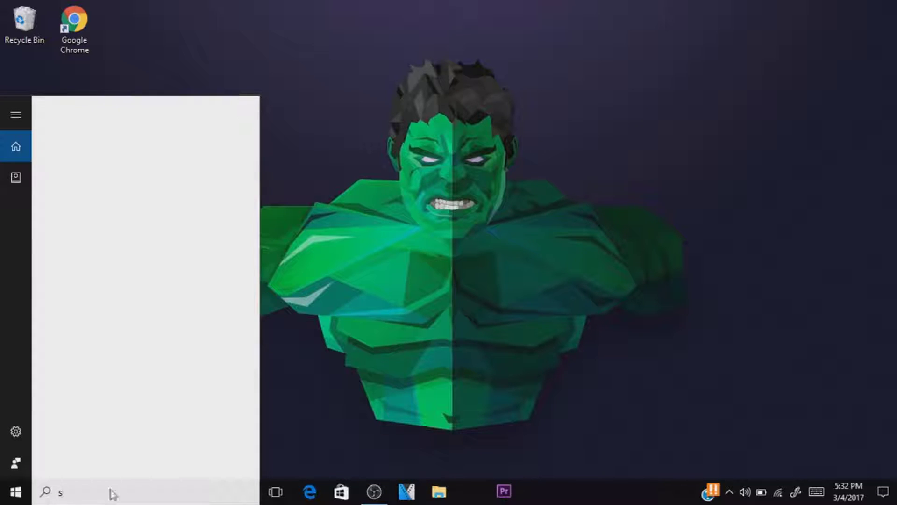
{"action": "type", "text": "u"}
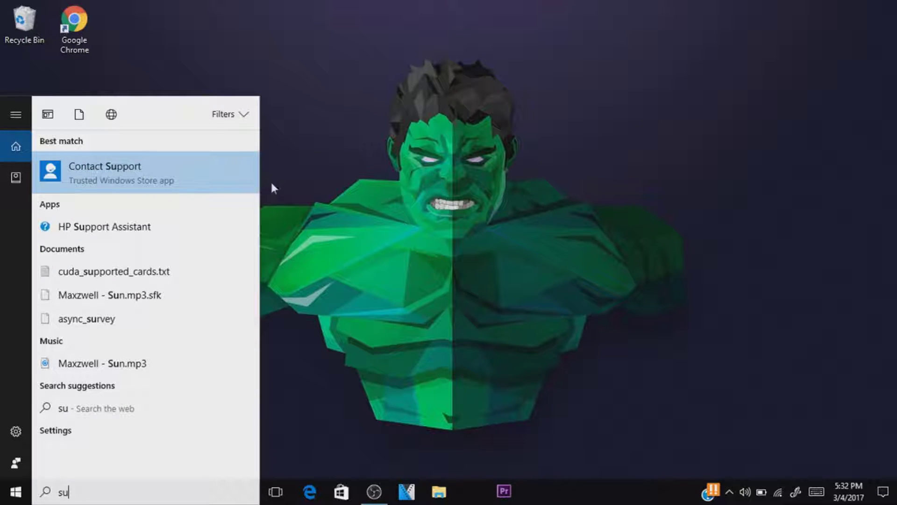
{"action": "left_click", "coordinate": [282, 92]}
Put the Vegas shortcut back in the icon column and launch VEGAS Pro 14 from it
{"action": "left_click_drag", "start_coordinate": [173, 152], "coordinate": [41, 84]}
{"action": "left_click", "coordinate": [504, 492]}
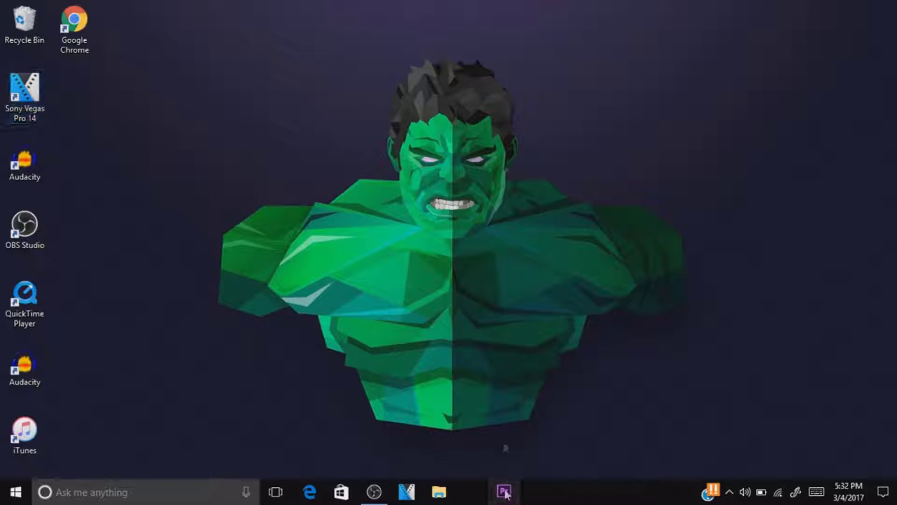
{"action": "right_click", "coordinate": [506, 491]}
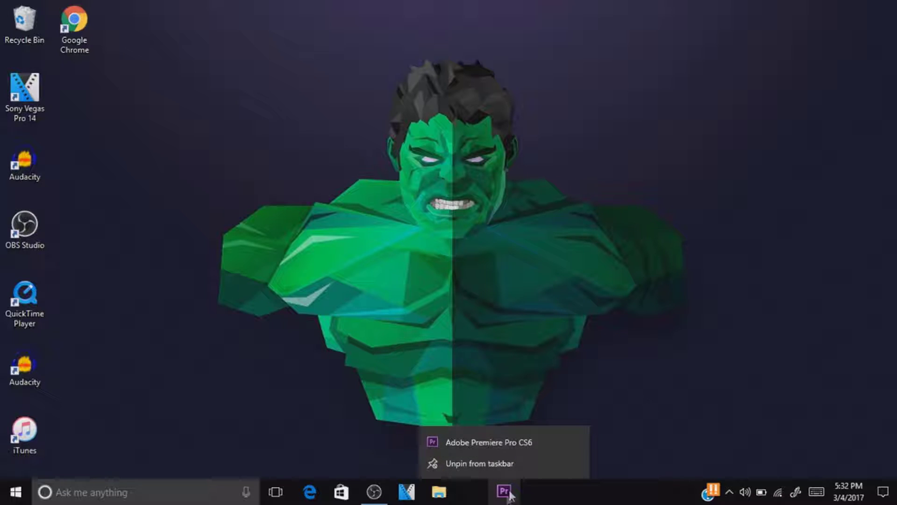
{"action": "left_click", "coordinate": [569, 289]}
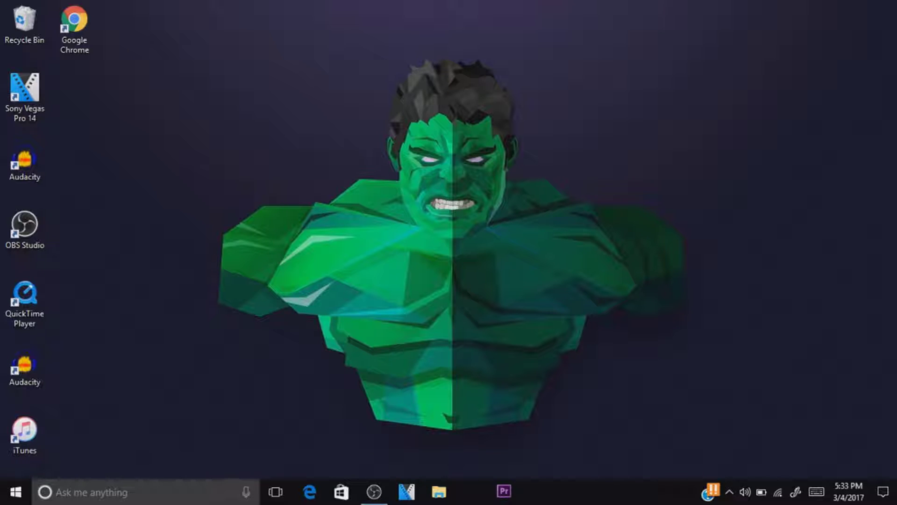
{"action": "double_click", "coordinate": [36, 95]}
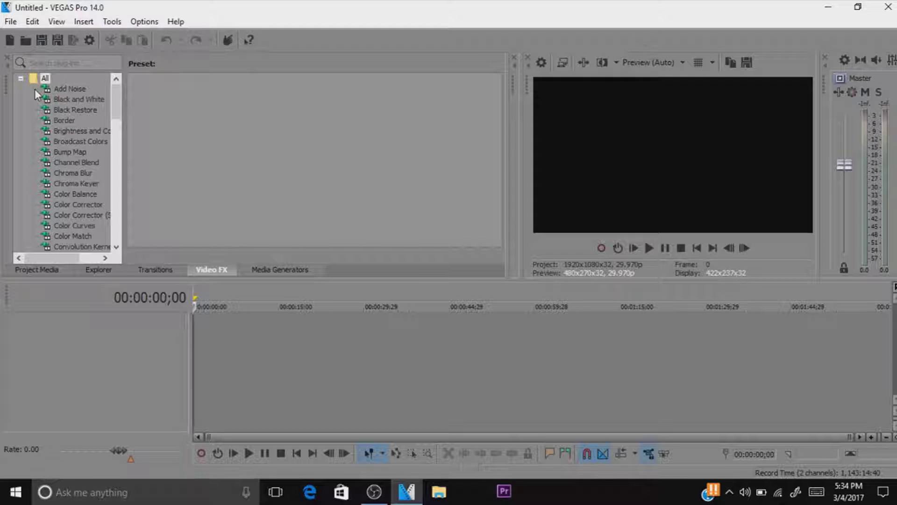
Open File > Import > Media and browse the Downloads folder
{"action": "left_click", "coordinate": [12, 23]}
{"action": "mouse_move", "coordinate": [161, 159]}
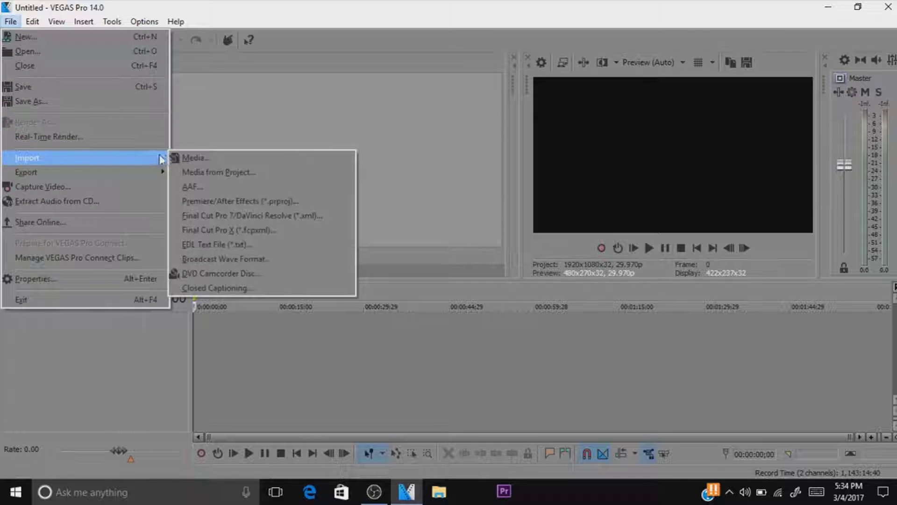
{"action": "left_click", "coordinate": [221, 161]}
{"action": "scroll", "coordinate": [408, 177], "scroll_direction": "down", "scroll_amount": 5}
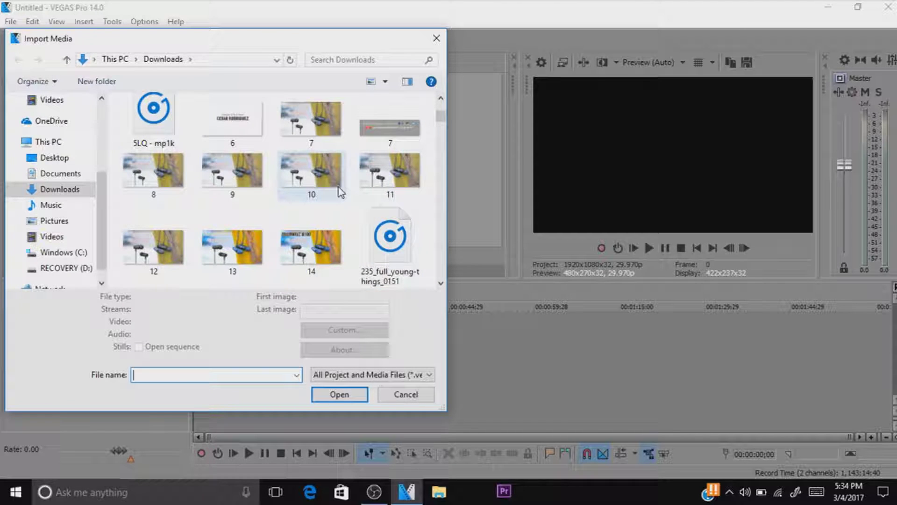
{"action": "scroll", "coordinate": [274, 205], "scroll_direction": "down", "scroll_amount": 5}
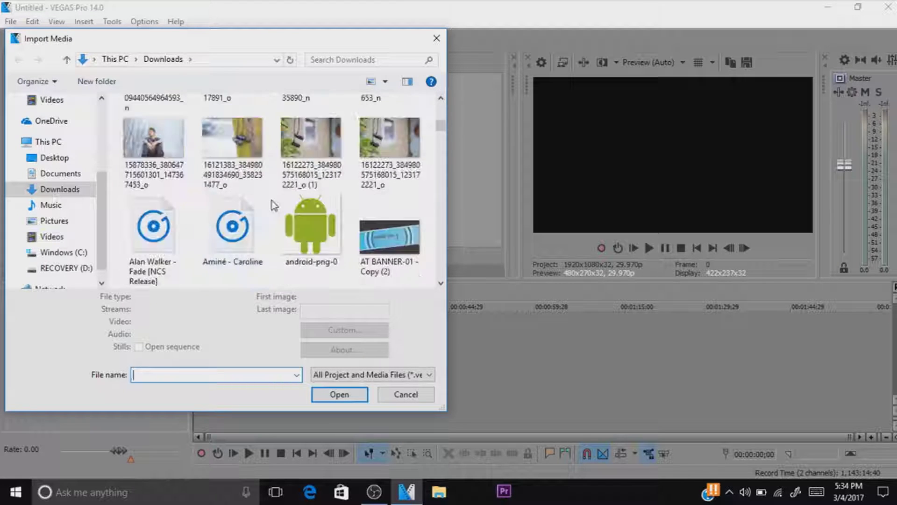
{"action": "scroll", "coordinate": [278, 197], "scroll_direction": "down", "scroll_amount": 8}
{"action": "scroll", "coordinate": [278, 197], "scroll_direction": "up", "scroll_amount": 4}
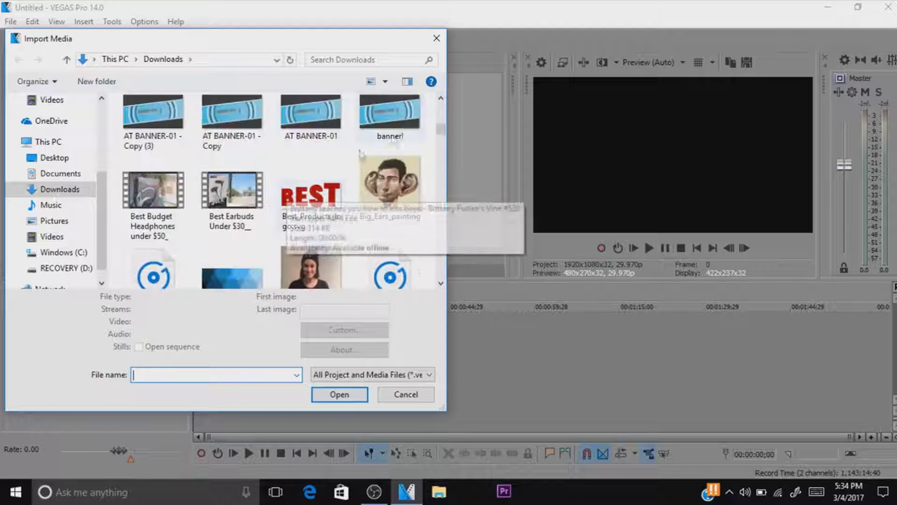
Marquee-select clips DSC_2699 through DSC_2706 in the Downloads folder
{"action": "left_click", "coordinate": [388, 187]}
{"action": "scroll", "coordinate": [383, 204], "scroll_direction": "down", "scroll_amount": 3}
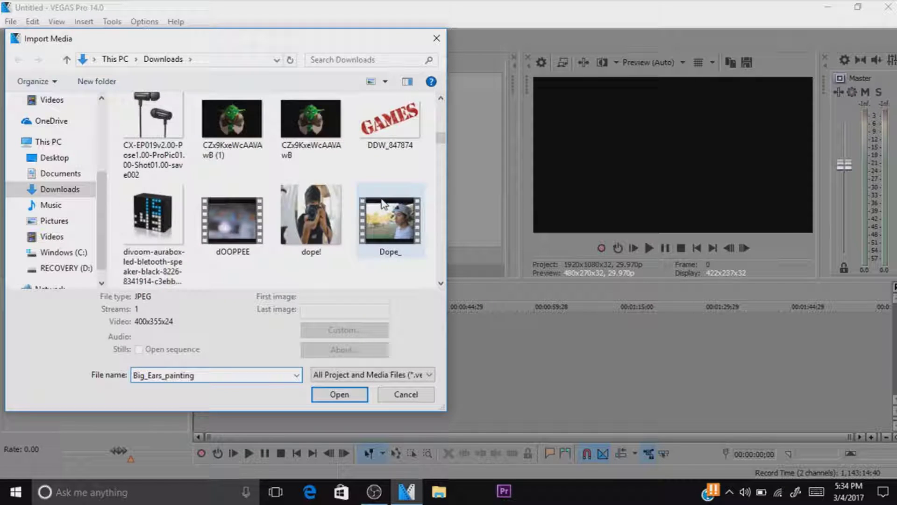
{"action": "scroll", "coordinate": [383, 203], "scroll_direction": "down", "scroll_amount": 12}
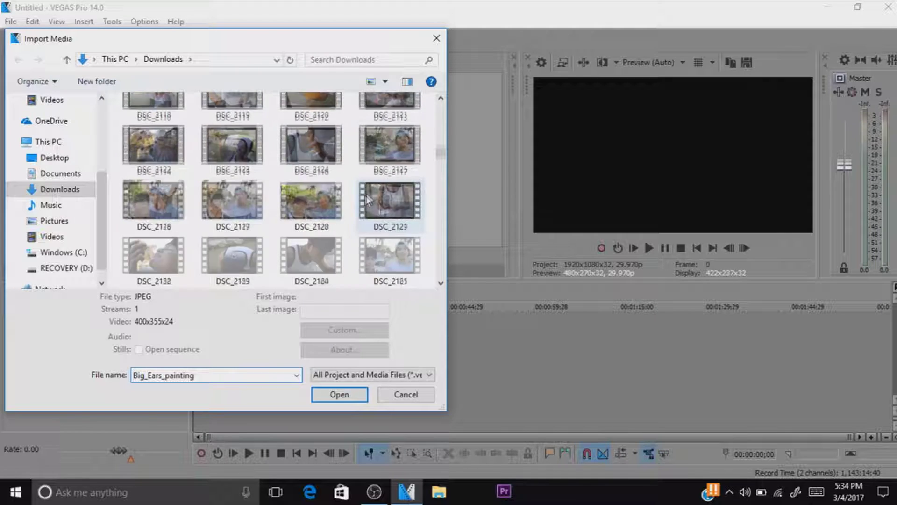
{"action": "scroll", "coordinate": [368, 200], "scroll_direction": "down", "scroll_amount": 8}
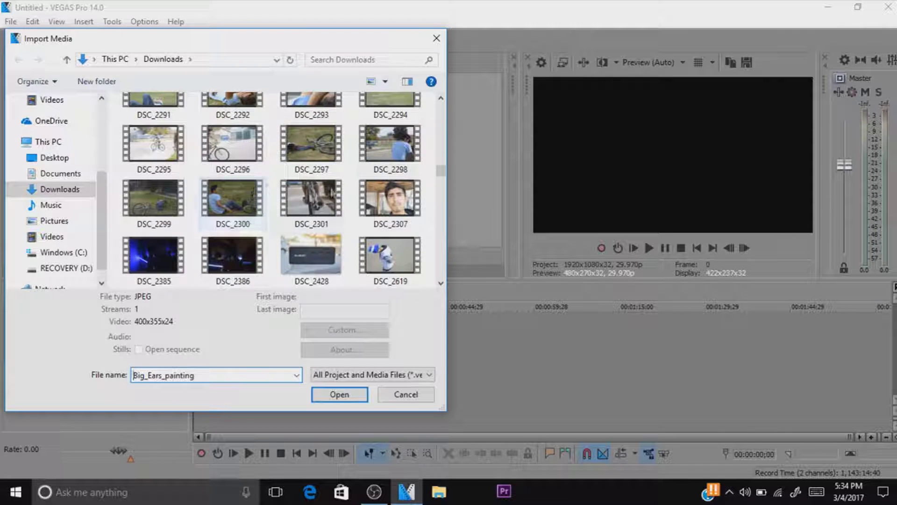
{"action": "scroll", "coordinate": [253, 185], "scroll_direction": "down", "scroll_amount": 10}
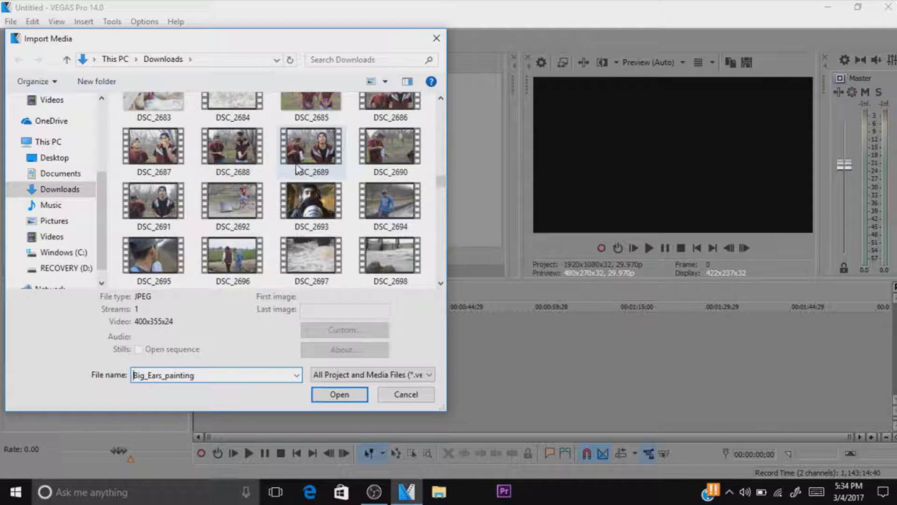
{"action": "scroll", "coordinate": [264, 181], "scroll_direction": "down", "scroll_amount": 6}
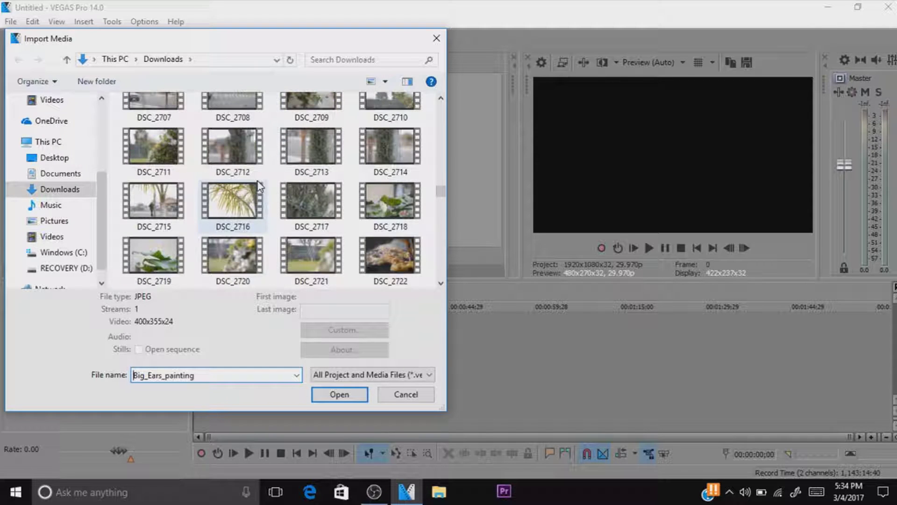
{"action": "scroll", "coordinate": [269, 173], "scroll_direction": "down", "scroll_amount": 4}
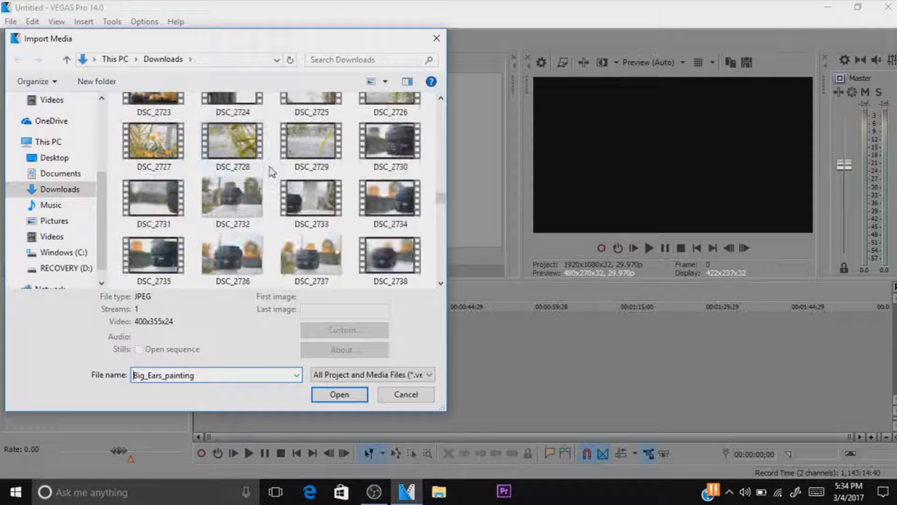
{"action": "scroll", "coordinate": [270, 168], "scroll_direction": "up", "scroll_amount": 4}
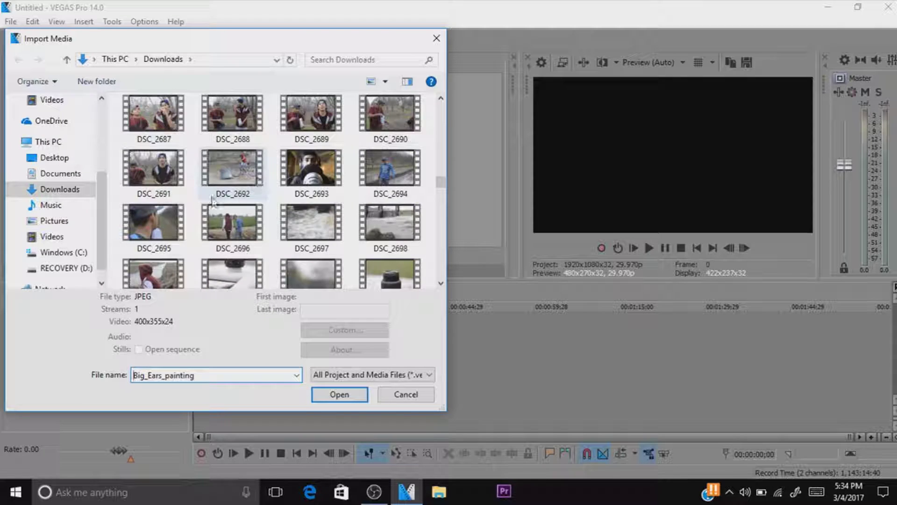
{"action": "scroll", "coordinate": [192, 212], "scroll_direction": "up", "scroll_amount": 3}
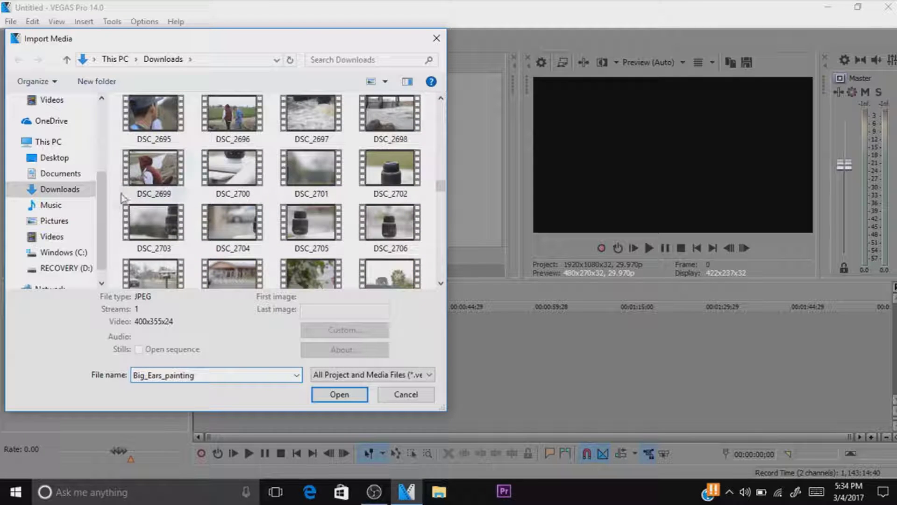
{"action": "left_click_drag", "start_coordinate": [119, 168], "coordinate": [412, 259]}
Import the selected clips and place them on the timeline
{"action": "left_click", "coordinate": [327, 411]}
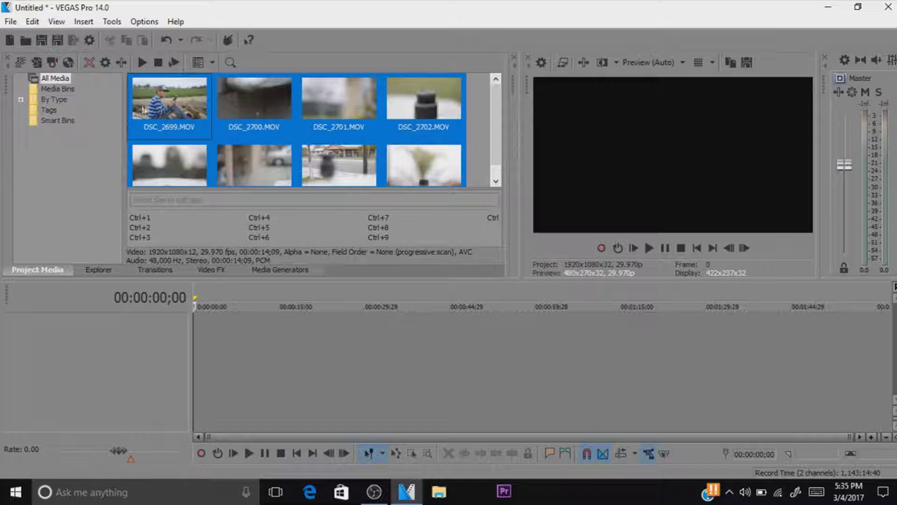
{"action": "left_click_drag", "start_coordinate": [253, 89], "coordinate": [194, 336]}
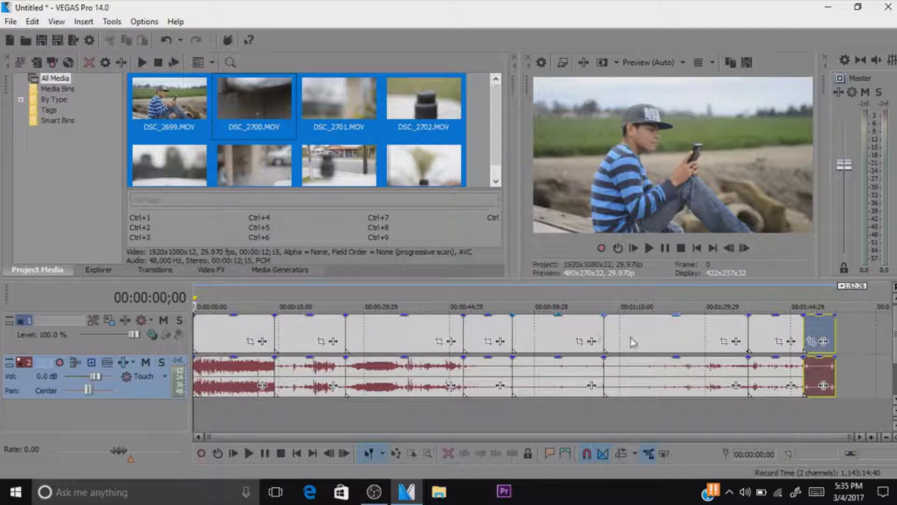
{"action": "left_click", "coordinate": [314, 404]}
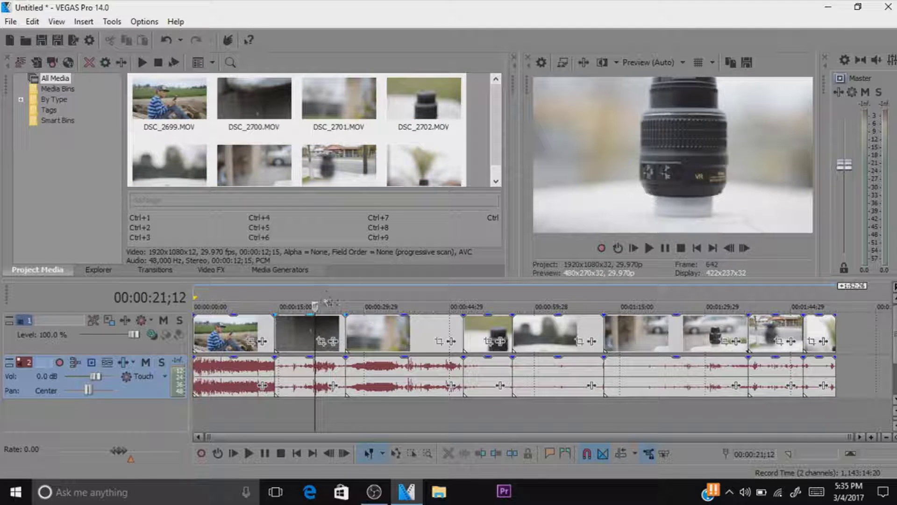
{"action": "left_click", "coordinate": [315, 333]}
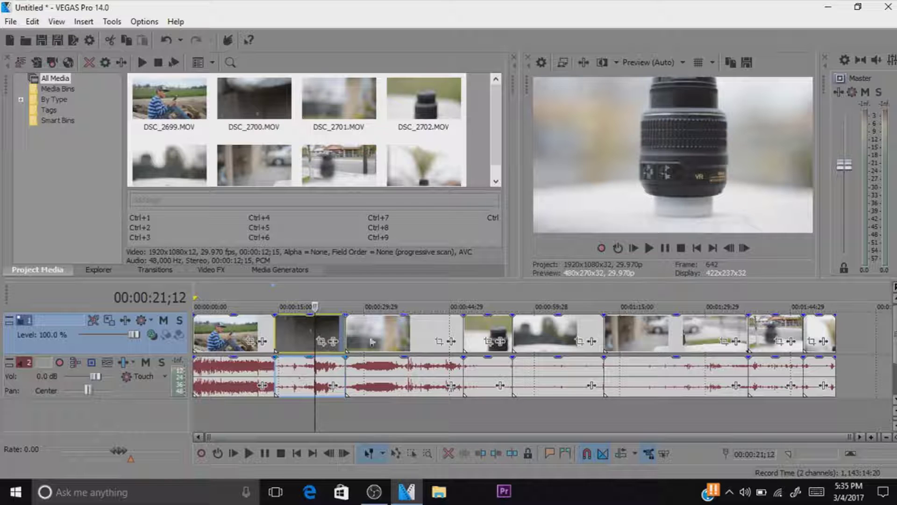
Drop DSC_2705.MOV onto the timeline right after the last clip
{"action": "left_click_drag", "start_coordinate": [785, 310], "coordinate": [355, 246]}
{"action": "left_click_drag", "start_coordinate": [342, 167], "coordinate": [344, 344]}
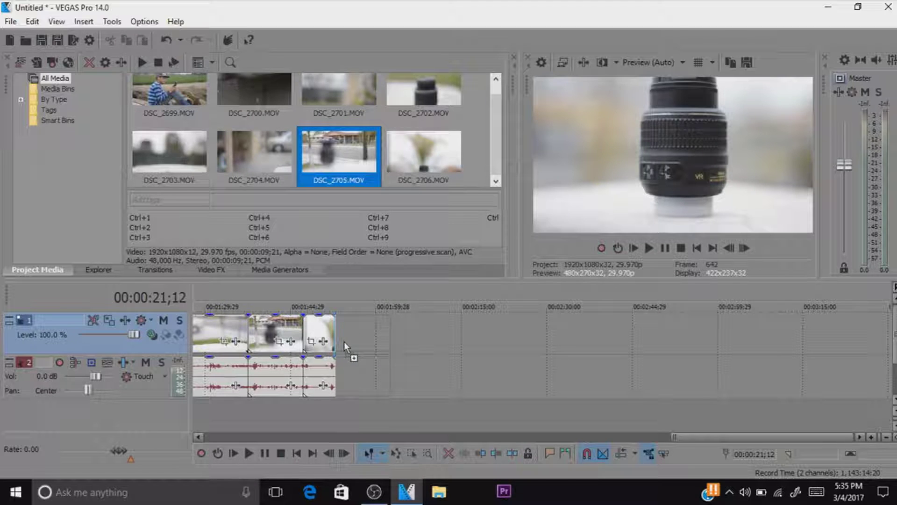
{"action": "mouse_move", "coordinate": [346, 336]}
{"action": "left_mouse_down"}
{"action": "mouse_move", "coordinate": [368, 338]}
{"action": "mouse_move", "coordinate": [331, 343]}
{"action": "mouse_move", "coordinate": [369, 345]}
{"action": "mouse_move", "coordinate": [344, 344]}
{"action": "left_mouse_up"}
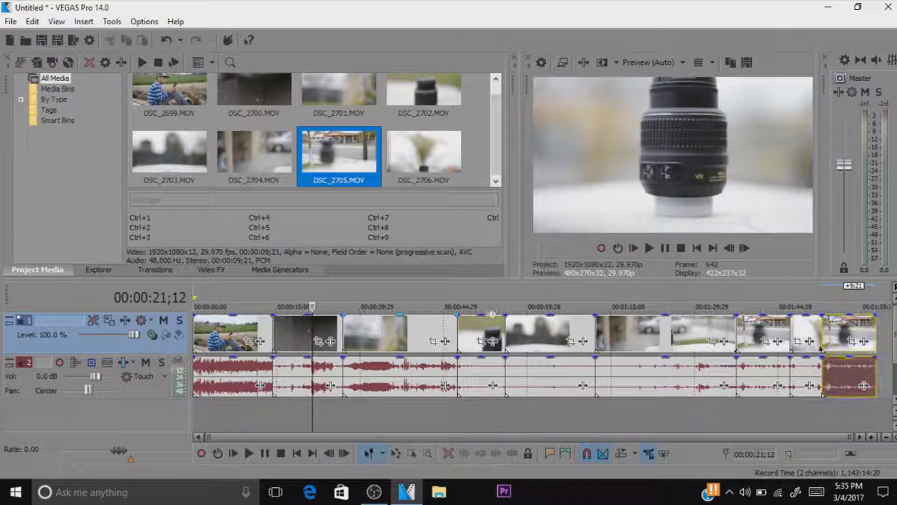
{"action": "scroll", "coordinate": [407, 297], "scroll_direction": "right", "scroll_amount": 3}
{"action": "scroll", "coordinate": [407, 296], "scroll_direction": "right", "scroll_amount": 6}
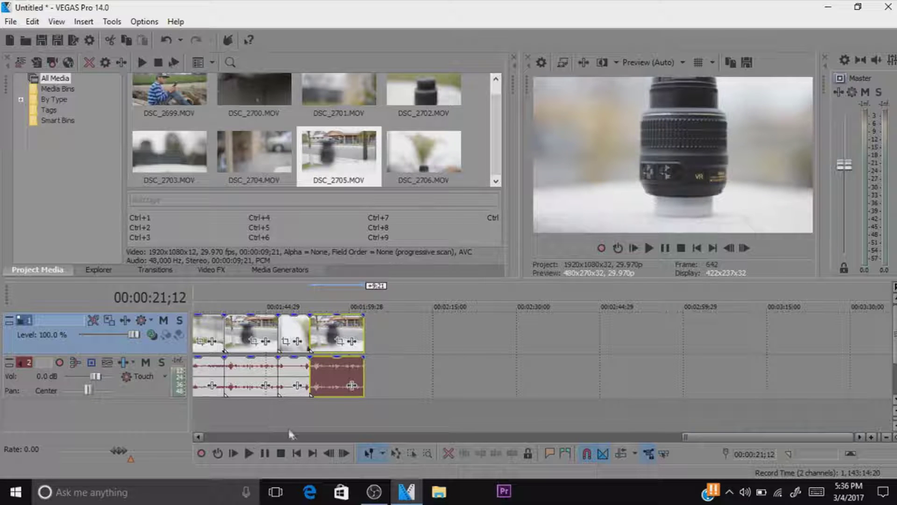
Drag a loop region across the entire project timeline
{"action": "left_click_drag", "start_coordinate": [808, 438], "coordinate": [205, 437]}
{"action": "left_click", "coordinate": [192, 405]}
{"action": "left_click_drag", "start_coordinate": [193, 405], "coordinate": [878, 405]}
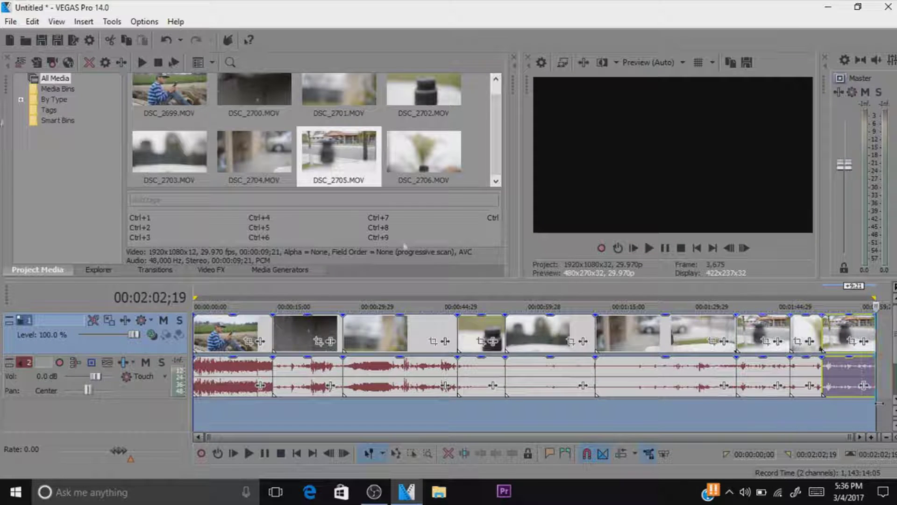
Open File > Render As and name the output file 'Test!'
{"action": "left_click", "coordinate": [11, 22]}
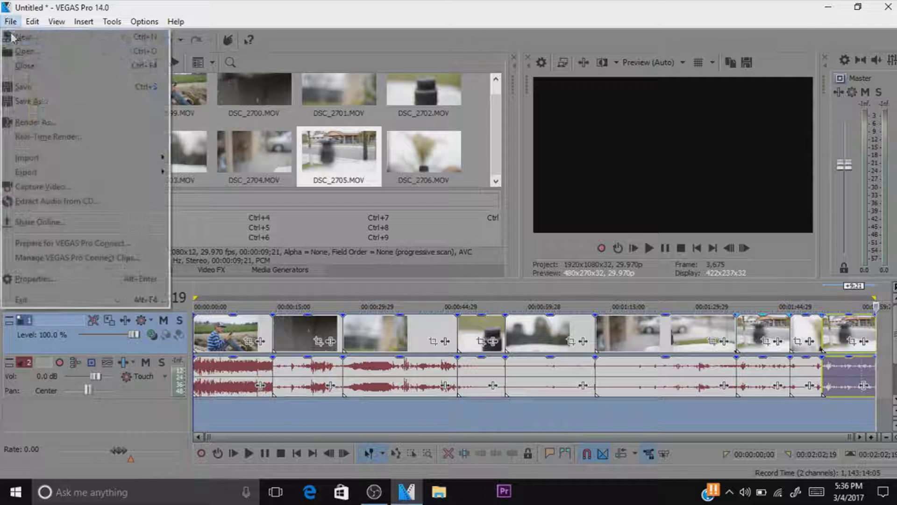
{"action": "left_click", "coordinate": [71, 123]}
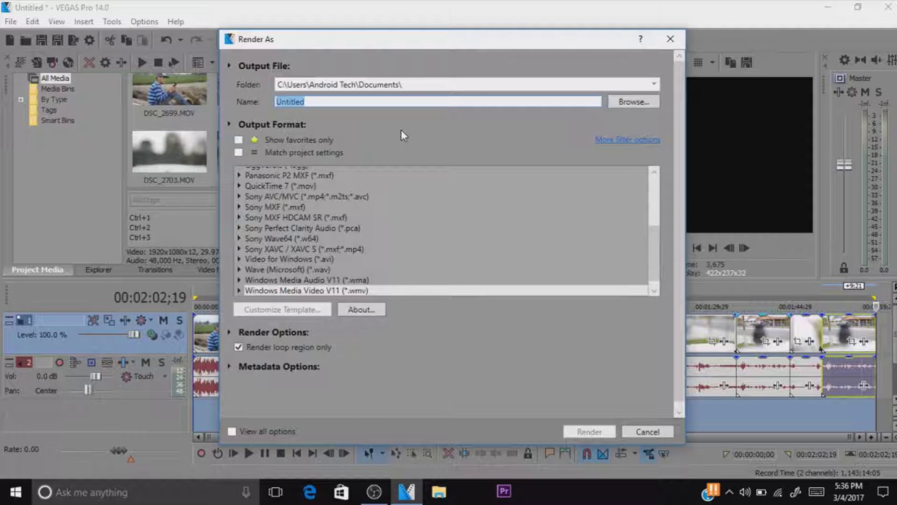
{"action": "key", "text": "BackSpace"}
{"action": "type", "text": "Test"}
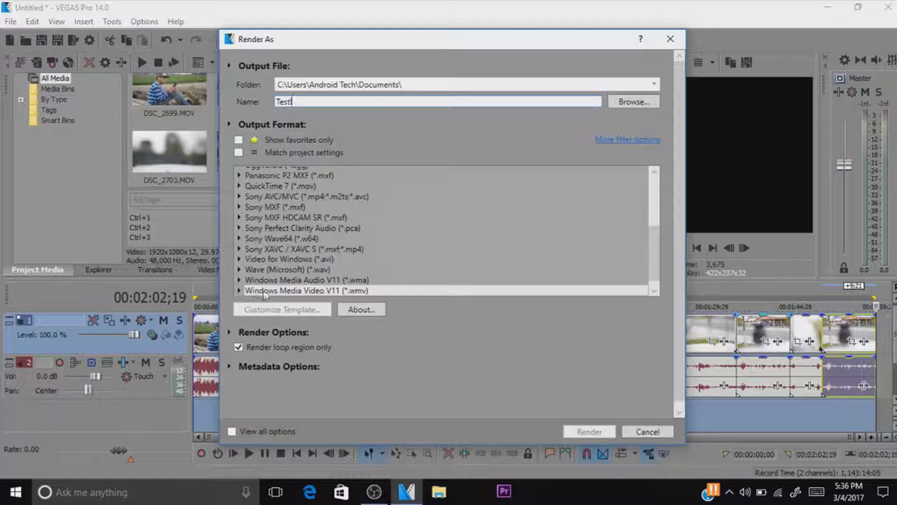
Expand Windows Media Video V11 (*.wmv) and pick the 8 Mbps HD 1080-30p Video template
{"action": "double_click", "coordinate": [366, 289]}
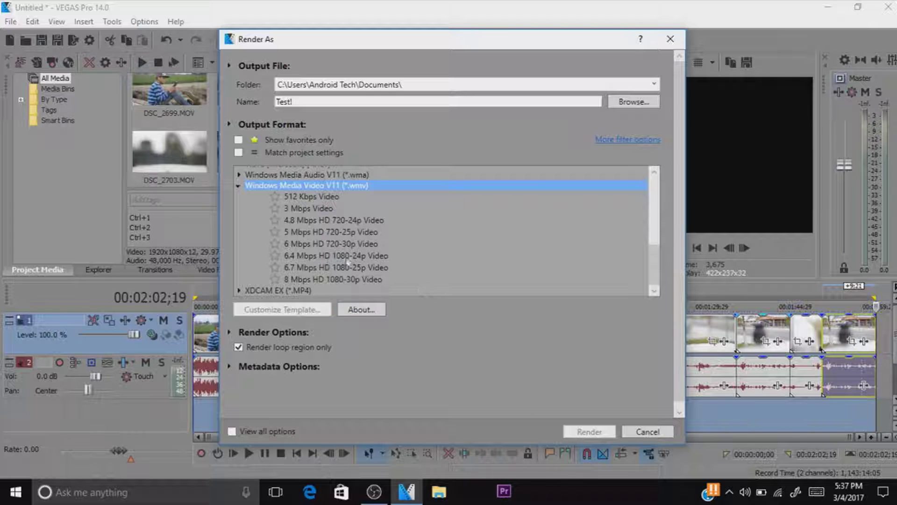
{"action": "left_click", "coordinate": [308, 279]}
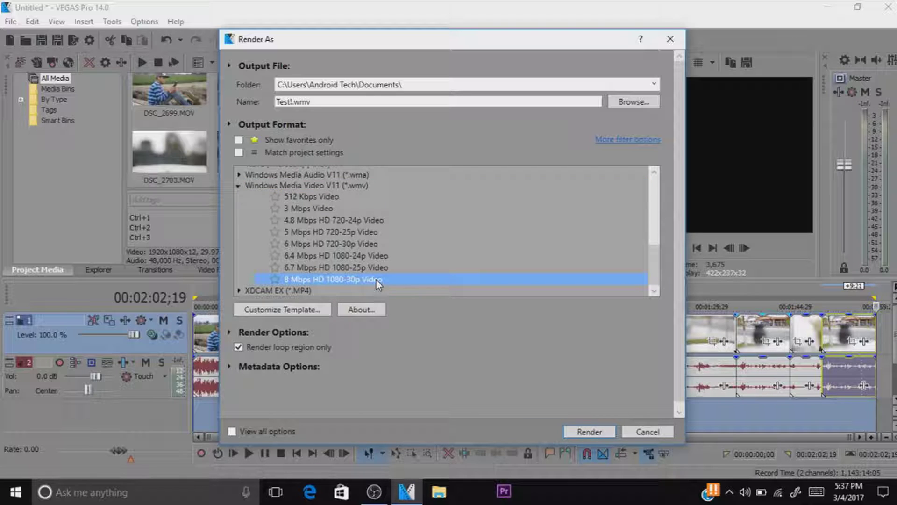
{"action": "left_click", "coordinate": [326, 268]}
In Customize Template, set audio to CBR, Windows Media Audio 9.2, 192 kbps, 48 kHz stereo
{"action": "left_click", "coordinate": [265, 310]}
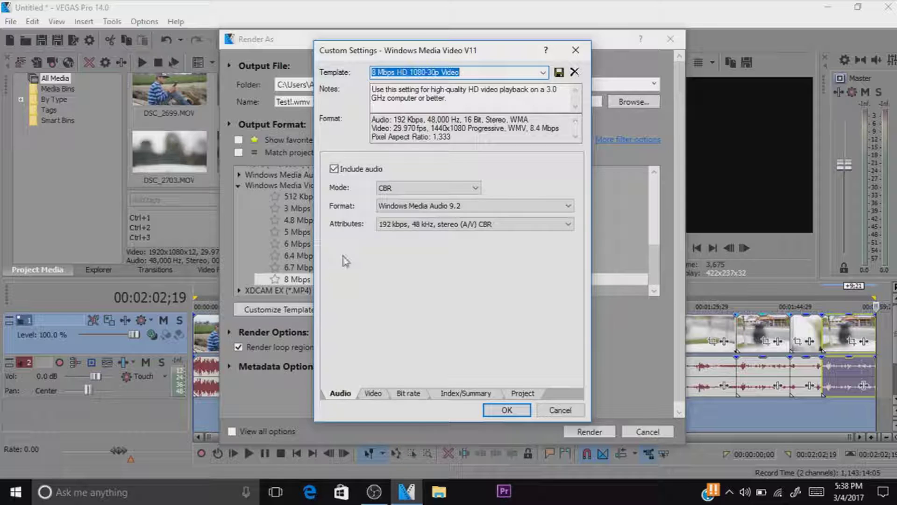
{"action": "left_click", "coordinate": [420, 191]}
{"action": "left_click", "coordinate": [393, 197]}
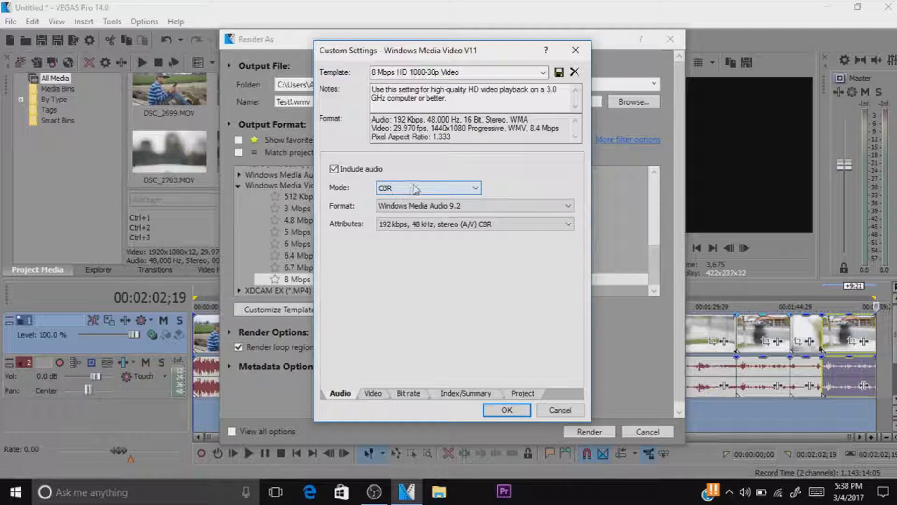
{"action": "left_click", "coordinate": [419, 211]}
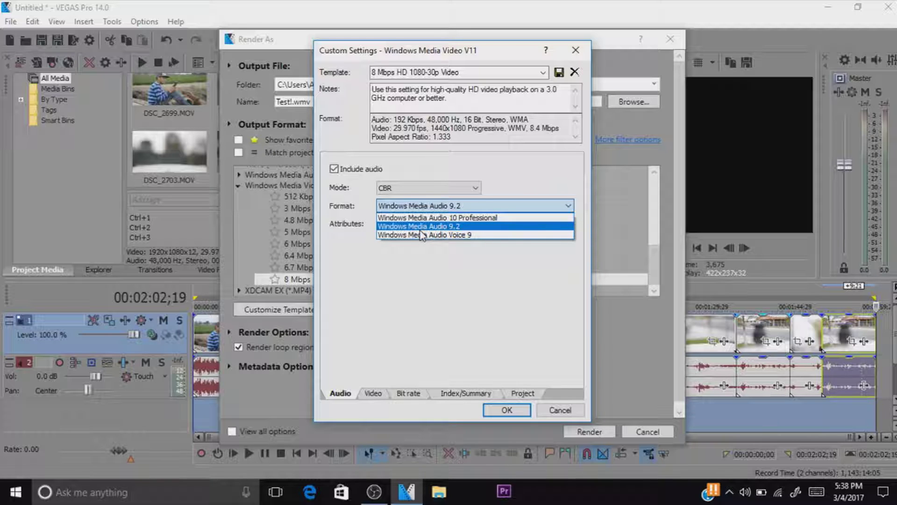
{"action": "left_click", "coordinate": [420, 231]}
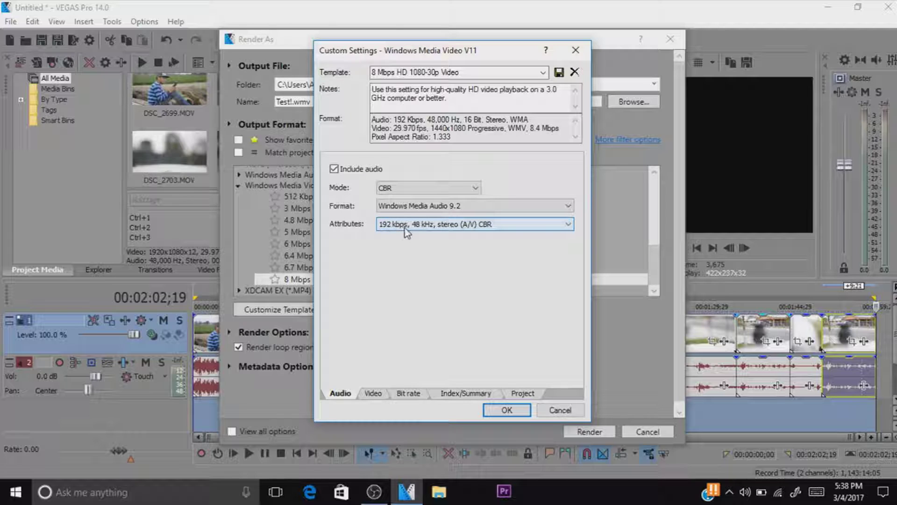
{"action": "left_click", "coordinate": [479, 225]}
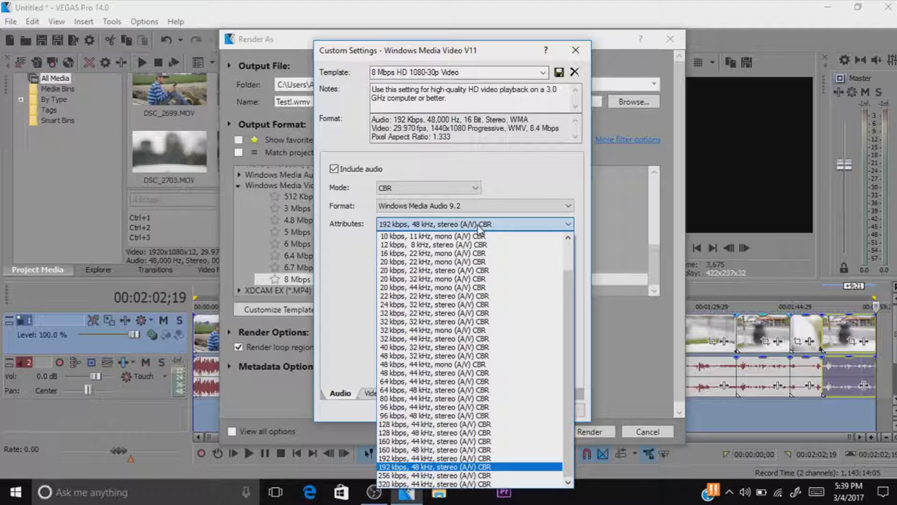
{"action": "left_click", "coordinate": [445, 466]}
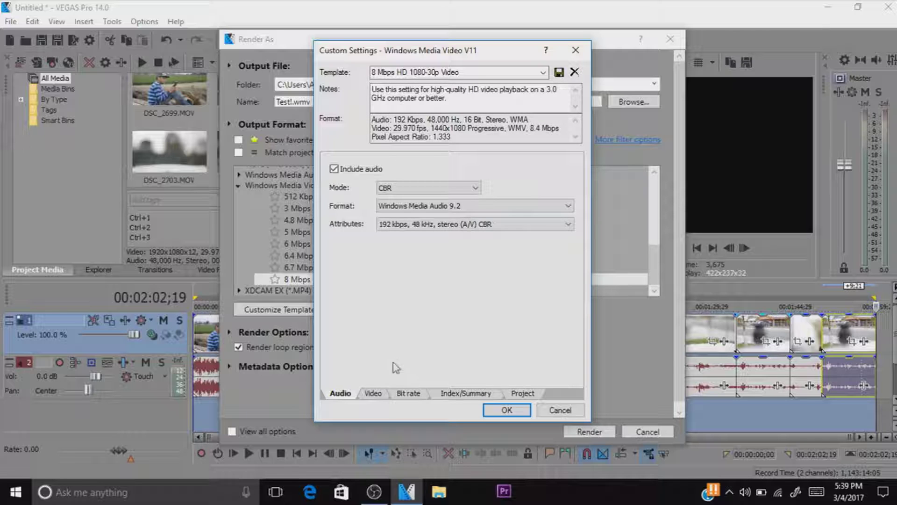
Set video smoothness to 100 and rendering quality to Best, then save and render Test!.wmv
{"action": "left_click", "coordinate": [376, 394]}
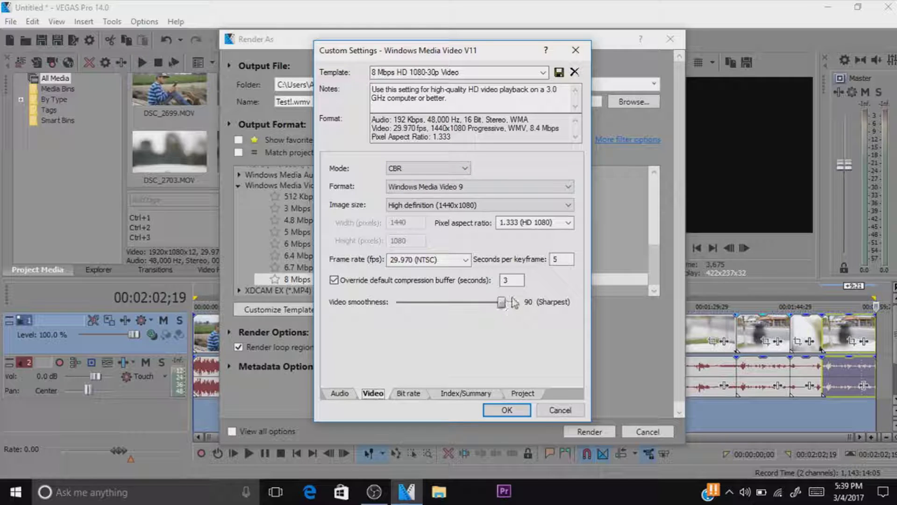
{"action": "left_click_drag", "start_coordinate": [503, 304], "coordinate": [522, 303]}
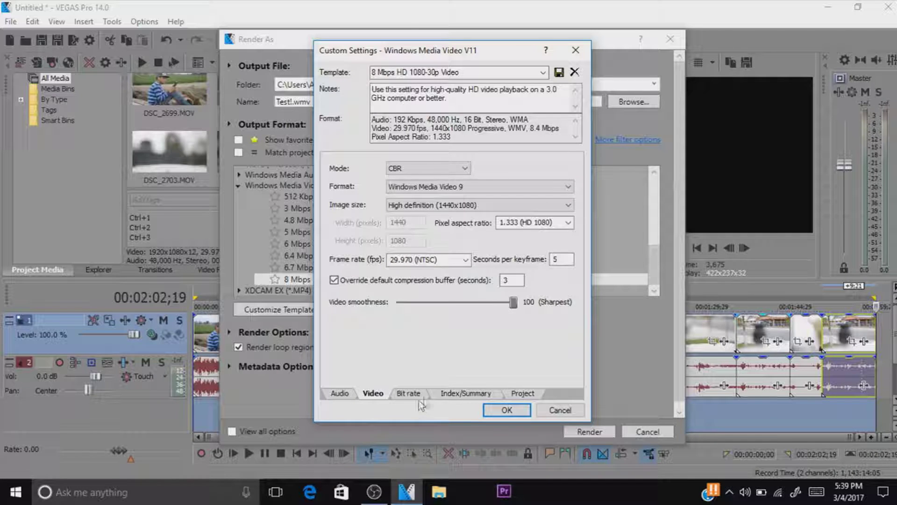
{"action": "left_click", "coordinate": [519, 393]}
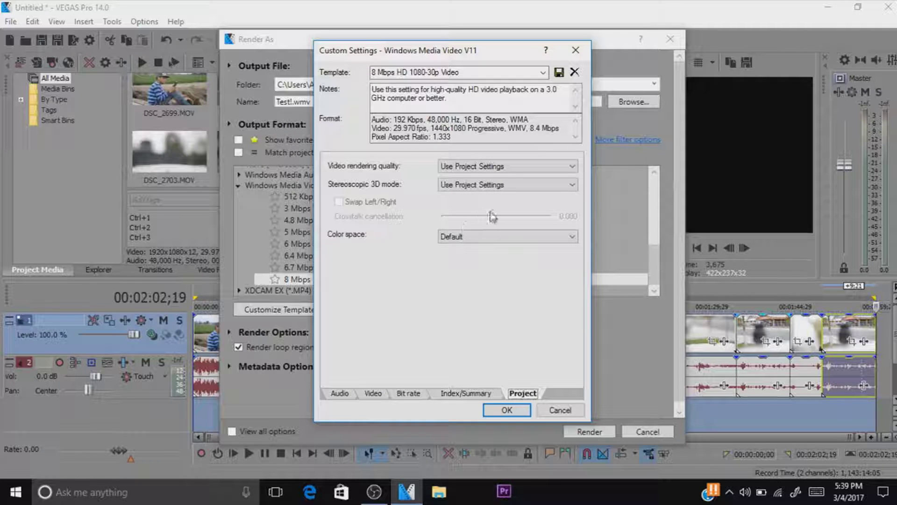
{"action": "left_click", "coordinate": [488, 167]}
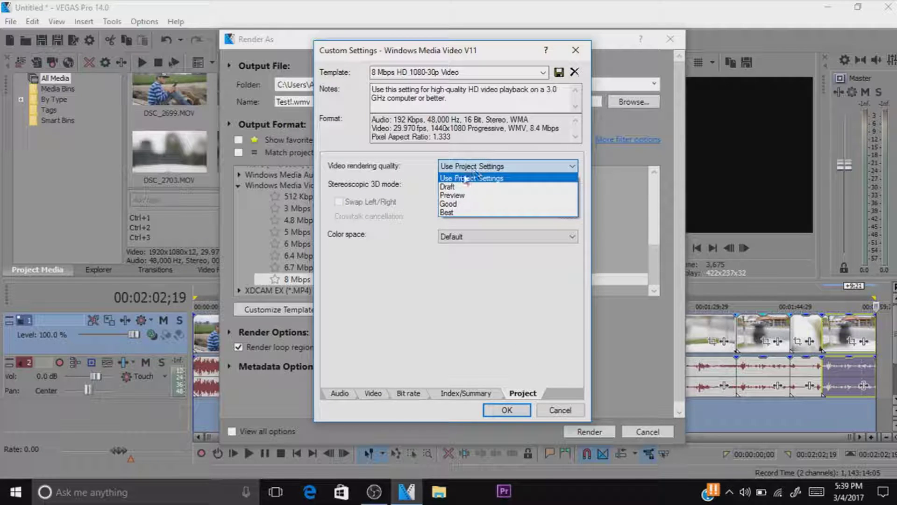
{"action": "left_click", "coordinate": [457, 213]}
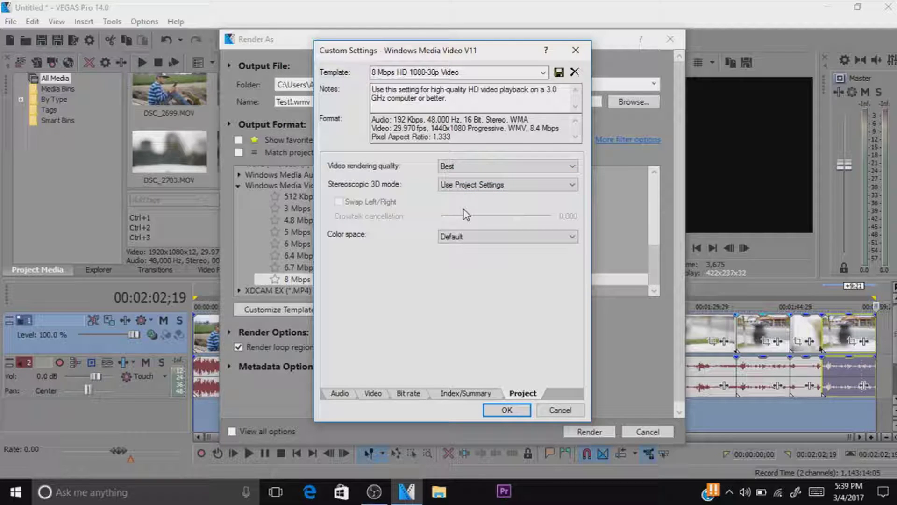
{"action": "left_click", "coordinate": [508, 410]}
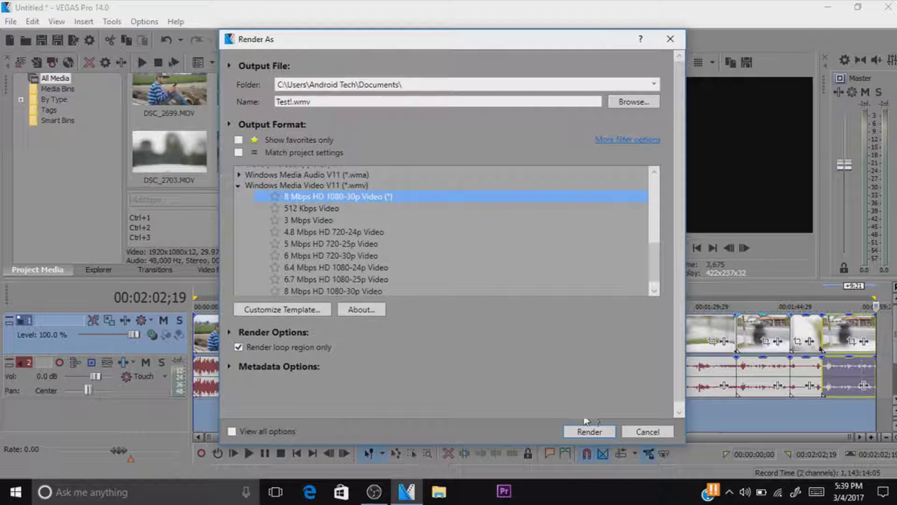
{"action": "left_click", "coordinate": [588, 427]}
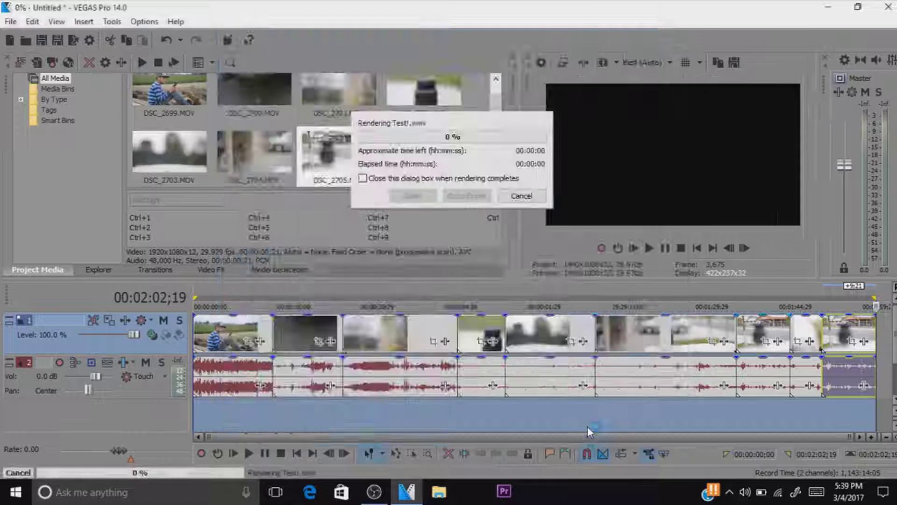